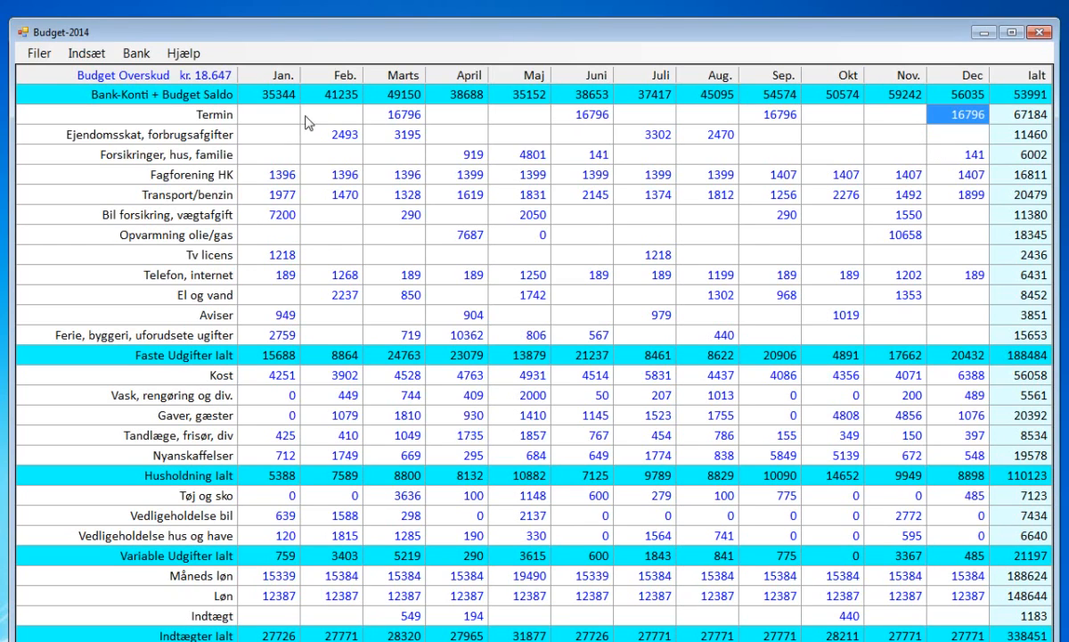
Create a new budget for 2015, save it as Budget-2015, and transfer the bank accounts to the new database.
click(38, 55)
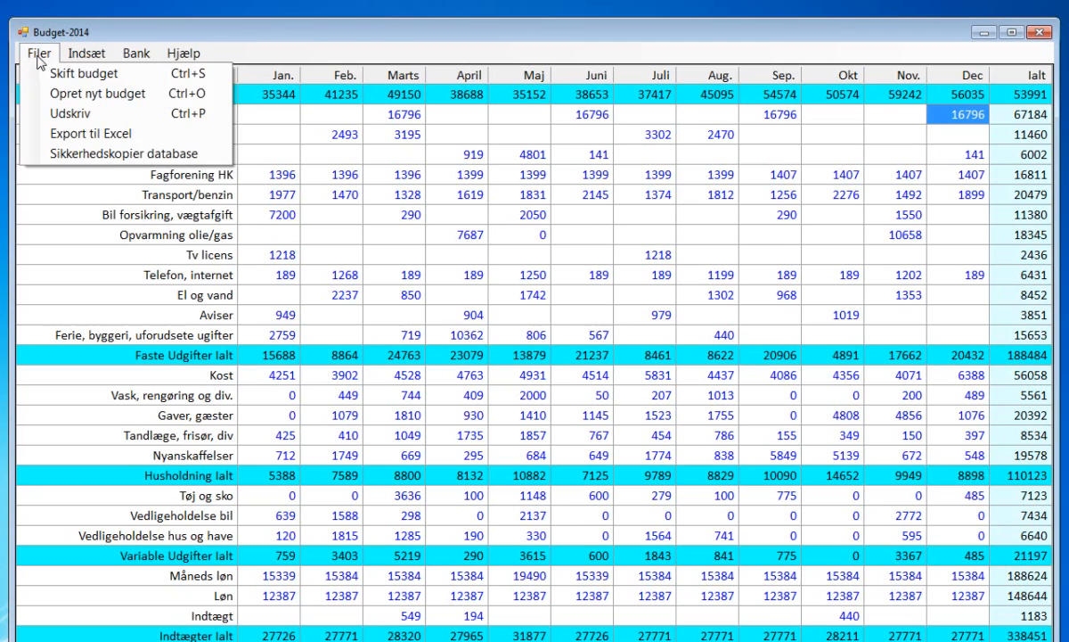
click(65, 94)
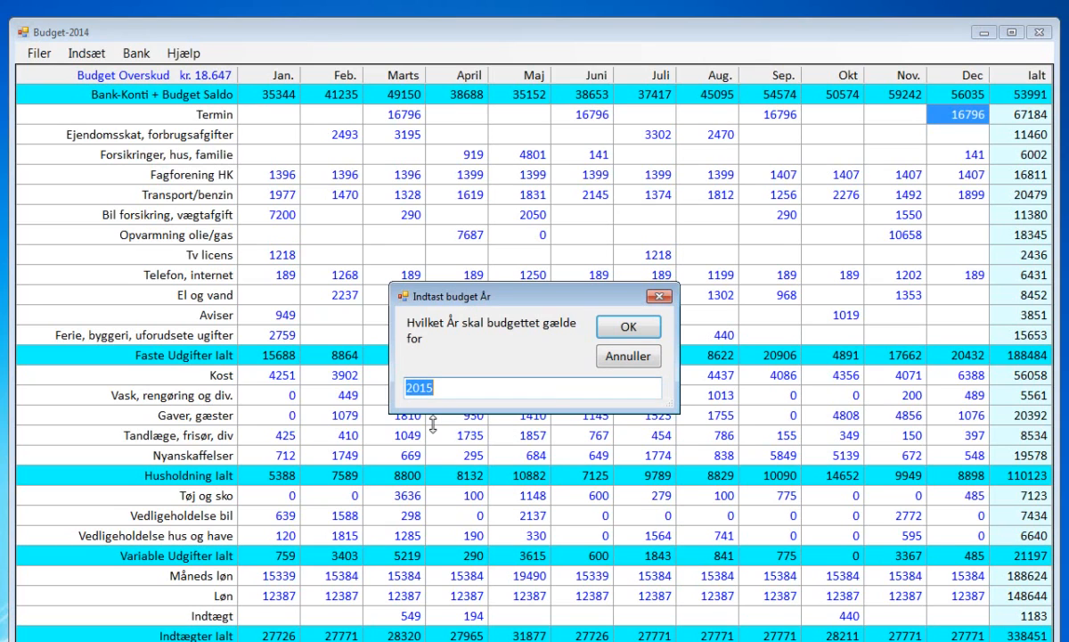
click(622, 330)
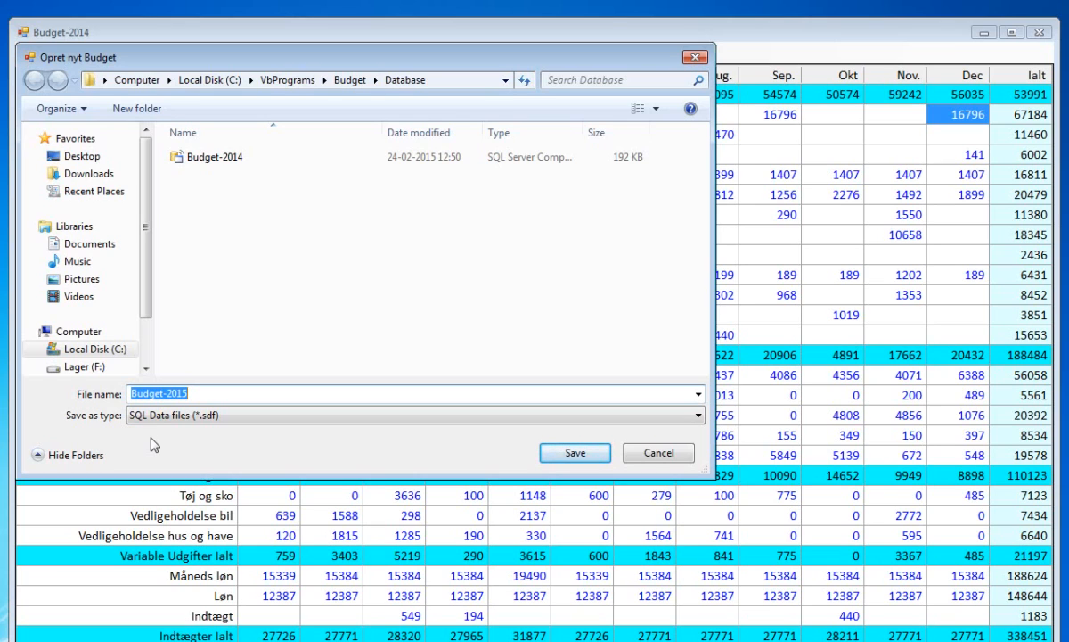
click(568, 456)
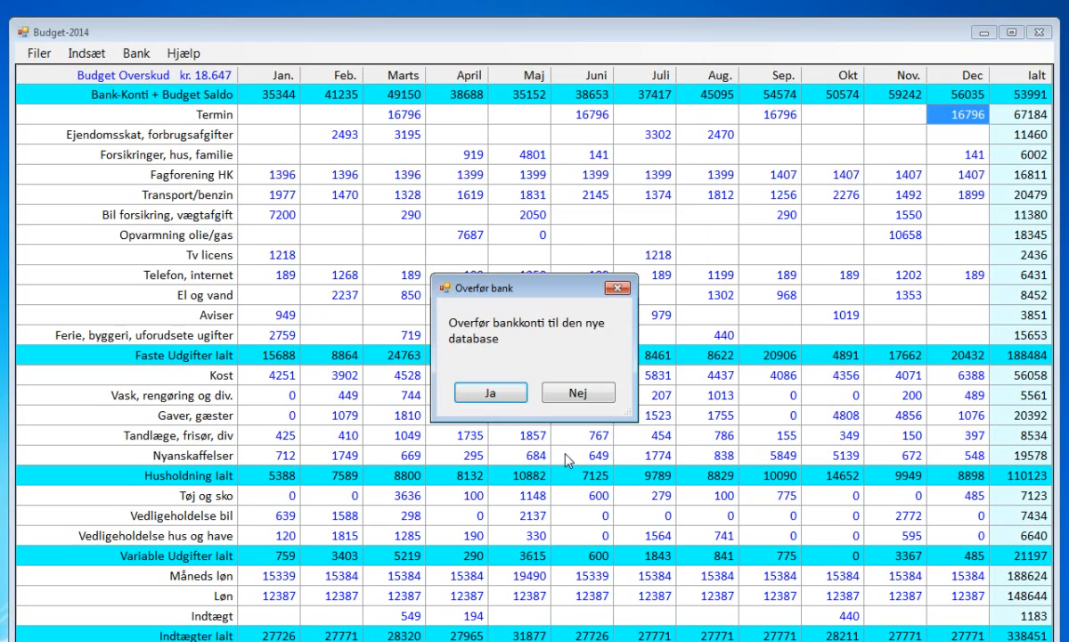
click(497, 398)
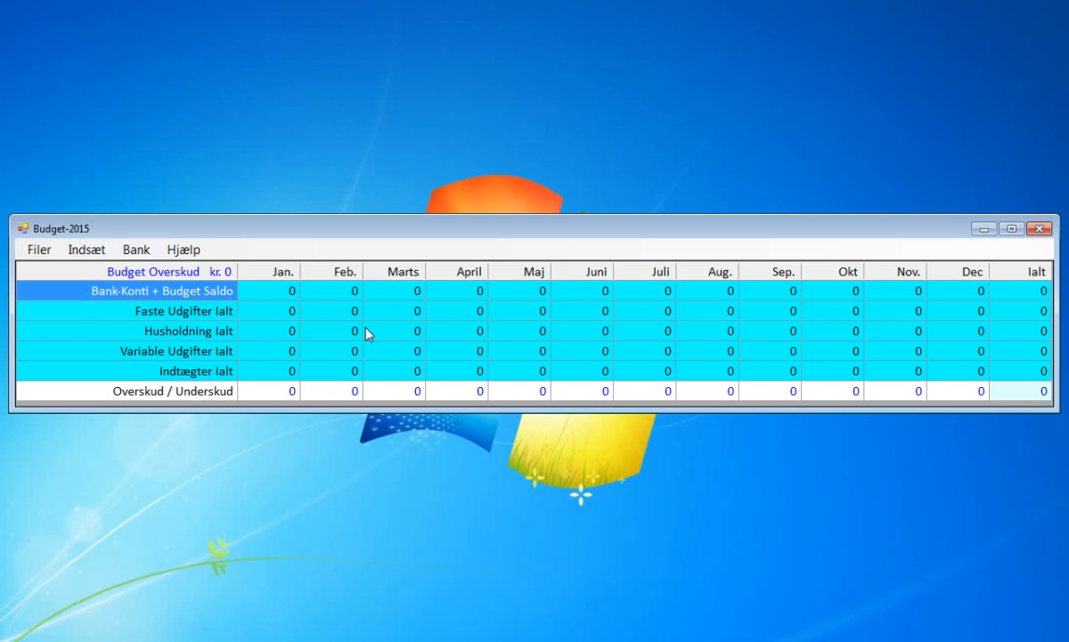
Set the new budget's starting balance to 32917.
click(94, 250)
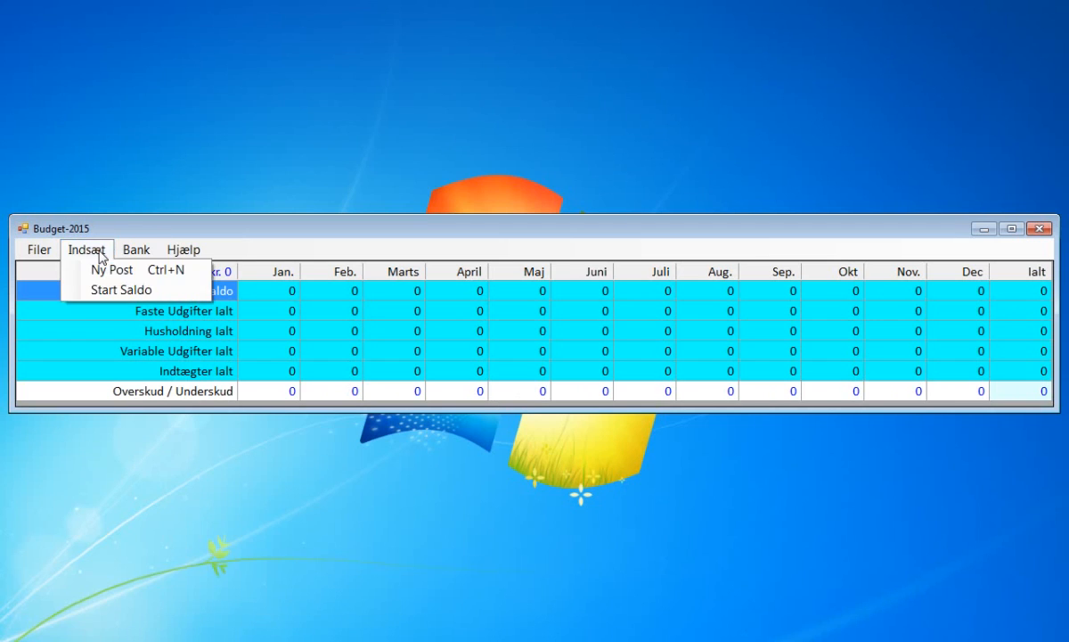
click(111, 289)
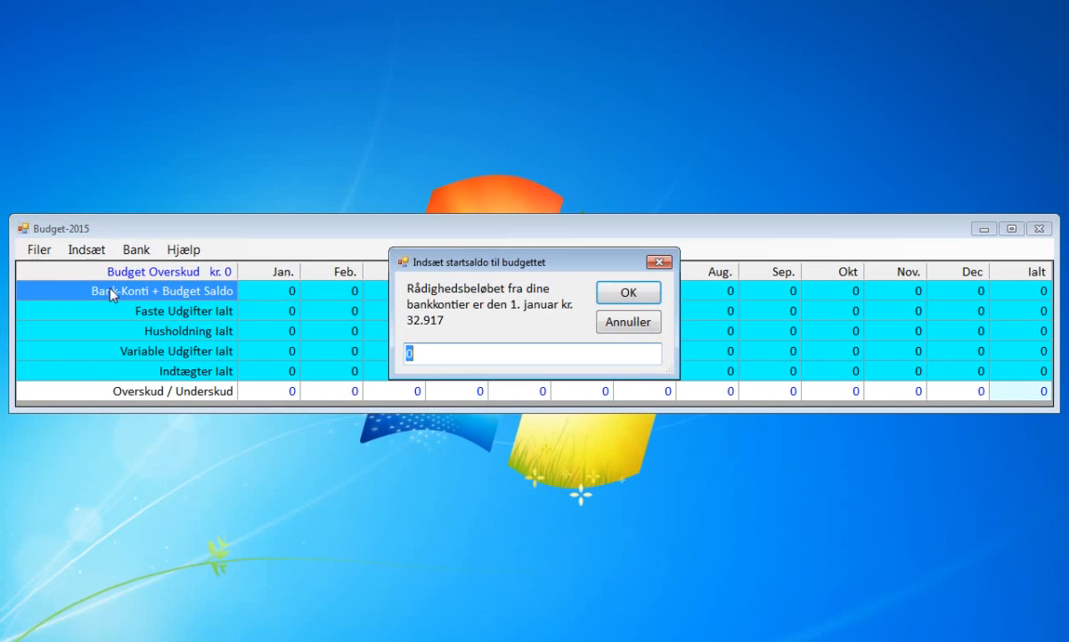
text(32917)
click(611, 300)
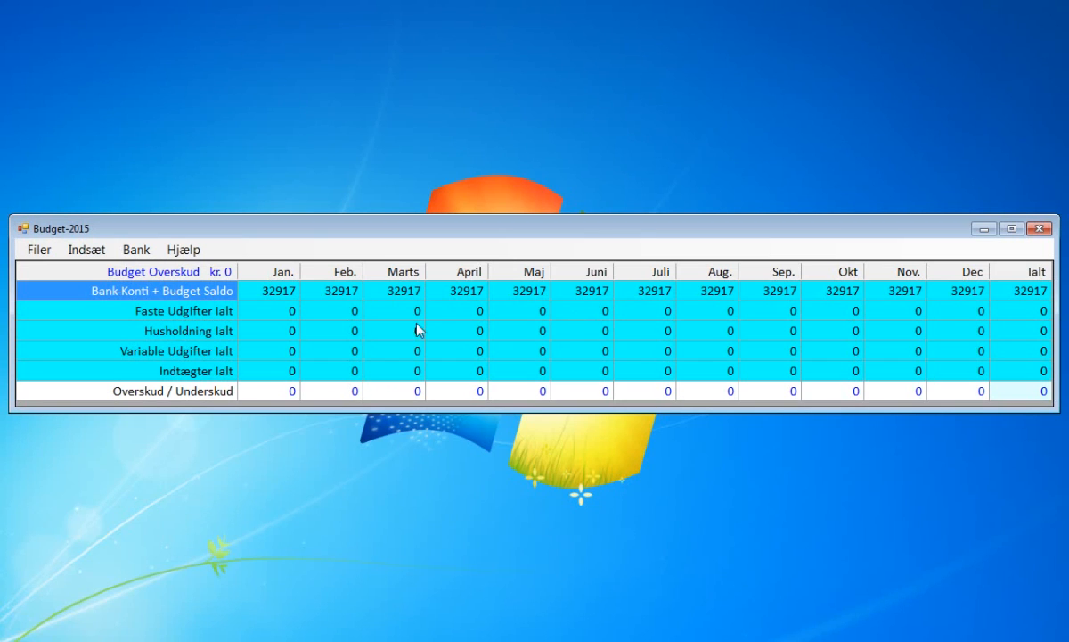
Open a new budget post, load Termin from the 2014 accounts, and round off its monthly amounts.
click(106, 253)
click(119, 279)
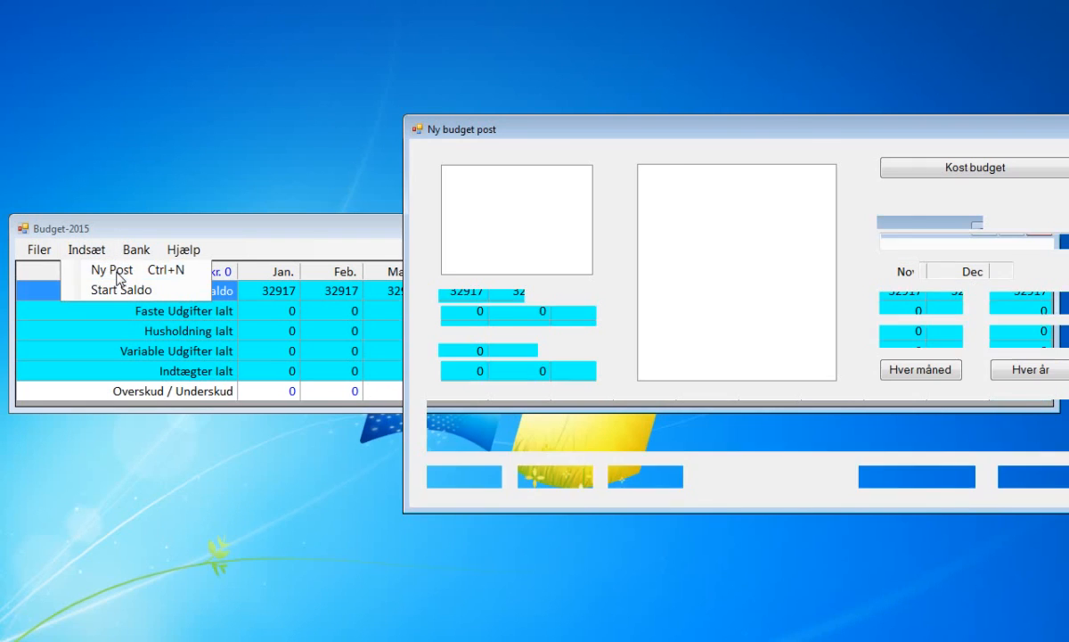
drag(761, 129, 661, 129)
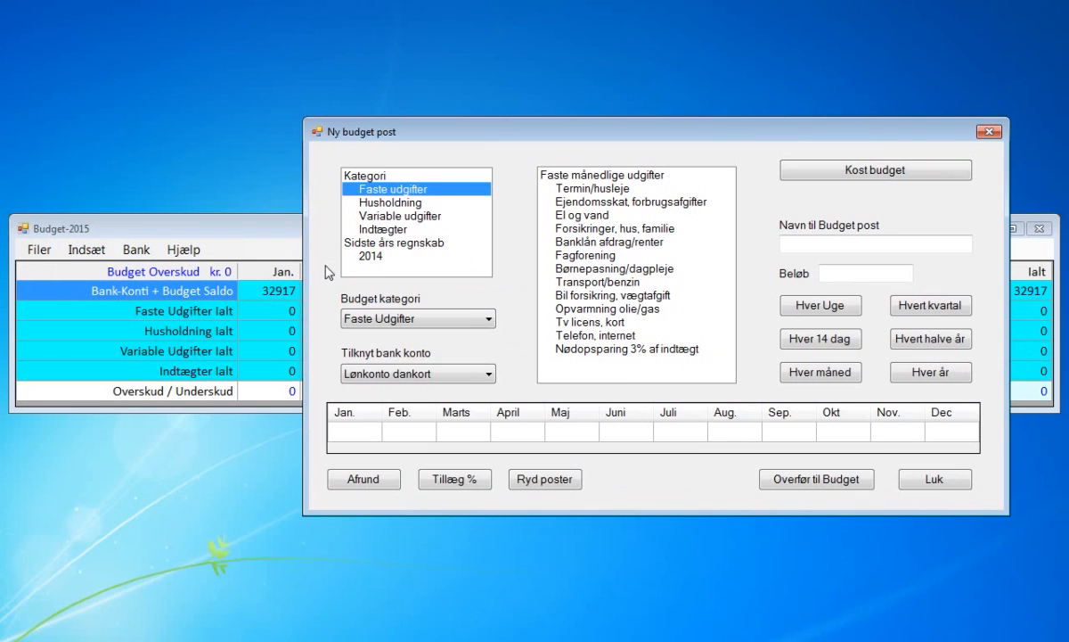
click(370, 257)
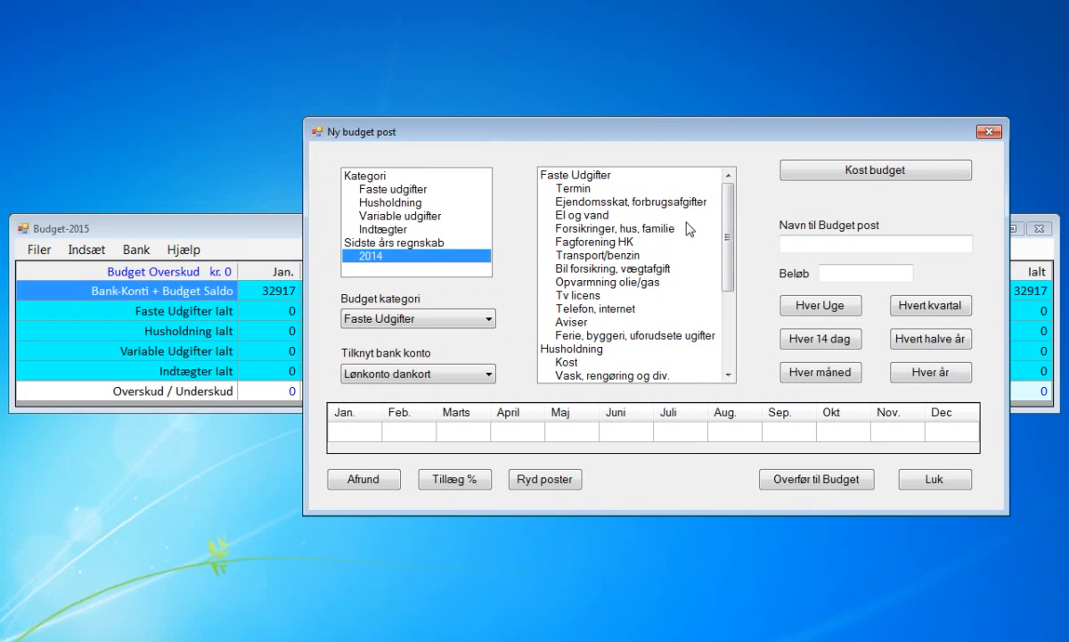
click(585, 189)
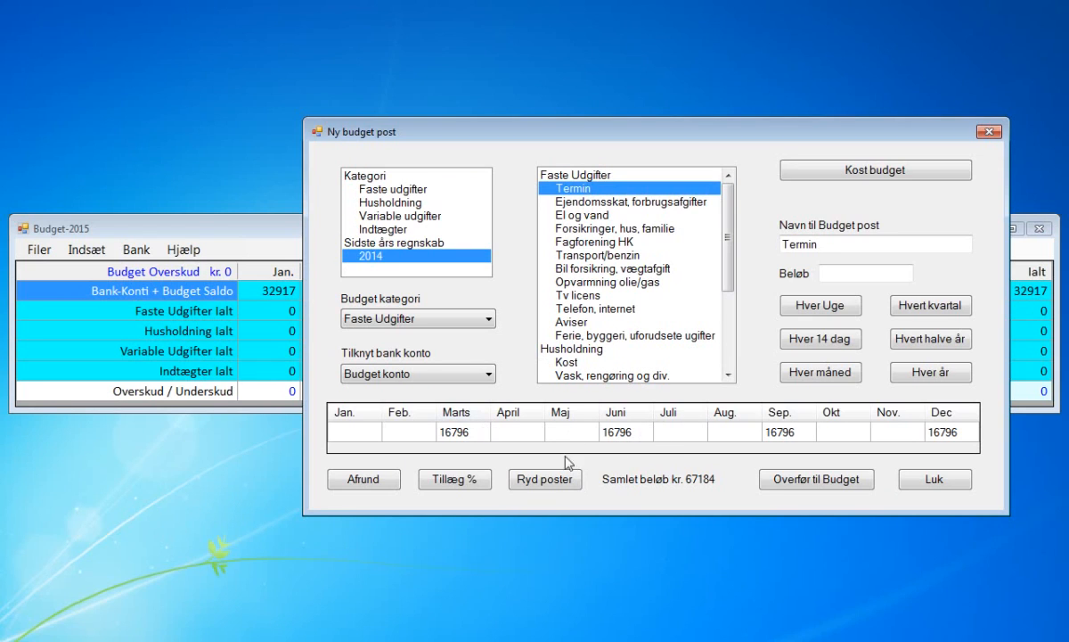
click(386, 487)
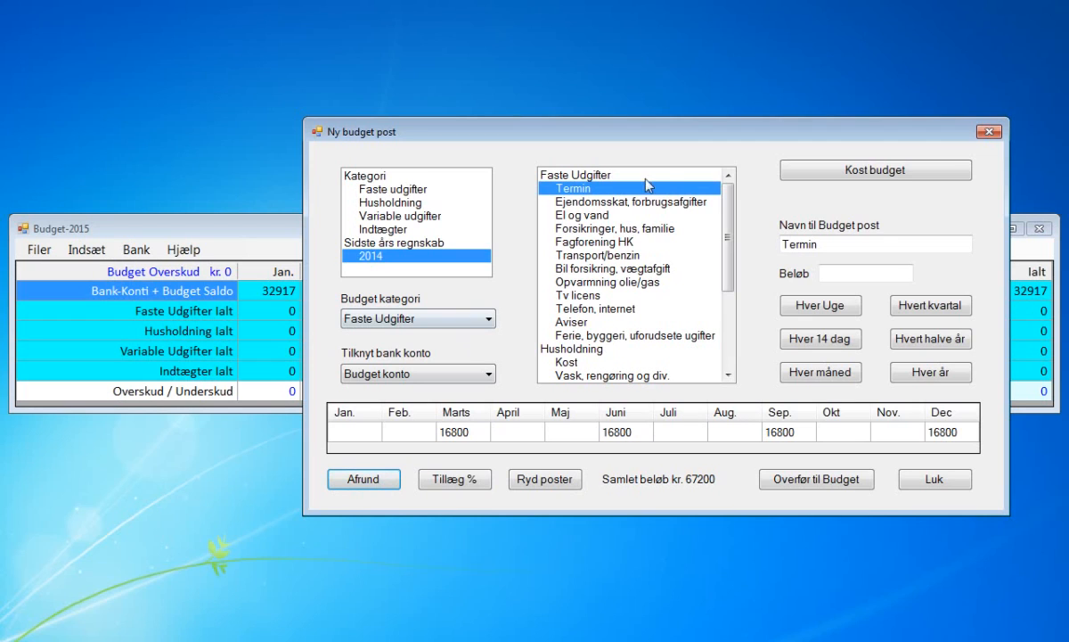
Load the 2014 Ejendomsskat, forbrugsafgifter post, add 3 percent to all months, and round off the amounts.
click(623, 204)
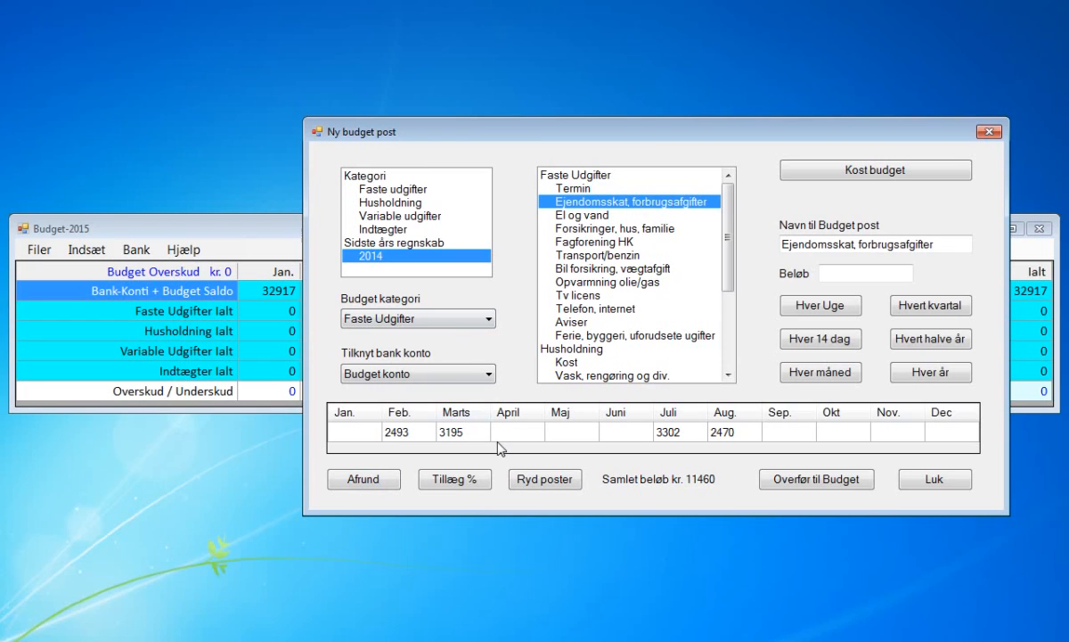
click(466, 483)
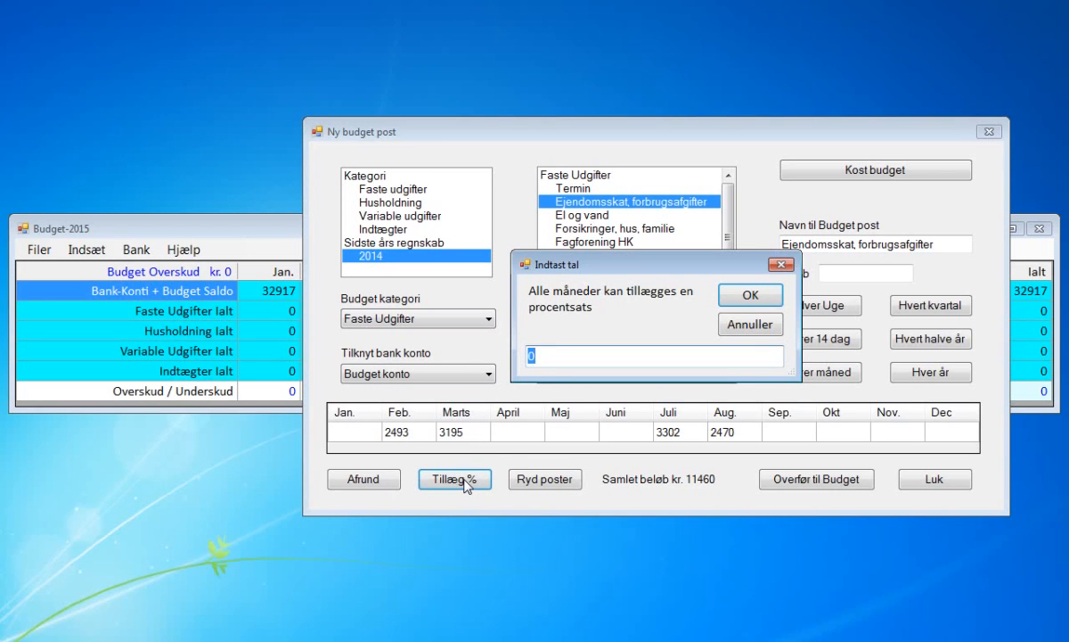
text(3)
key(Return)
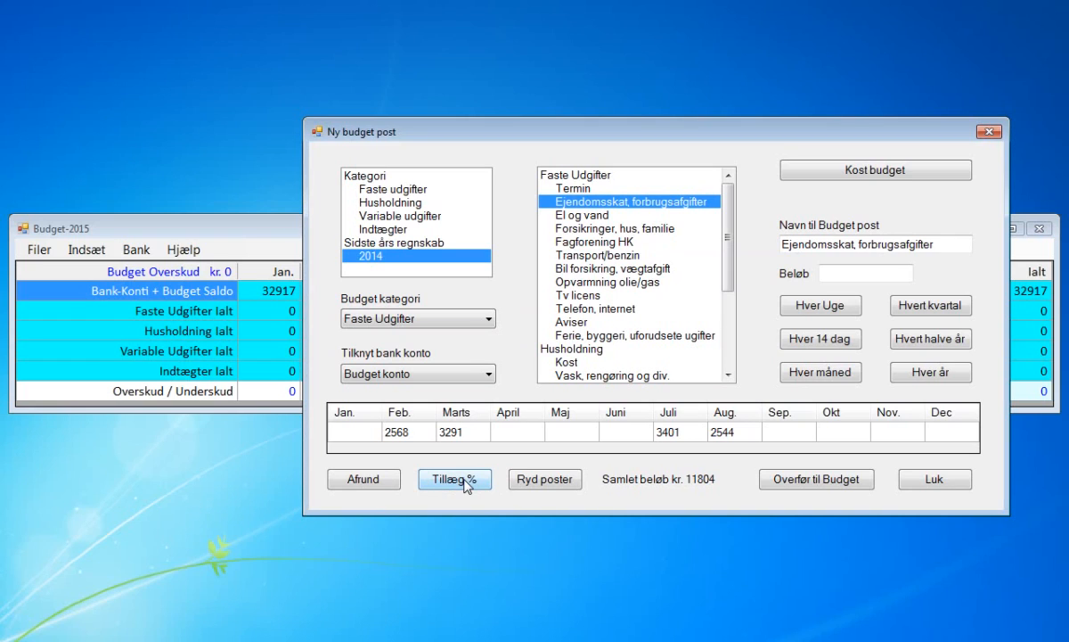
click(376, 481)
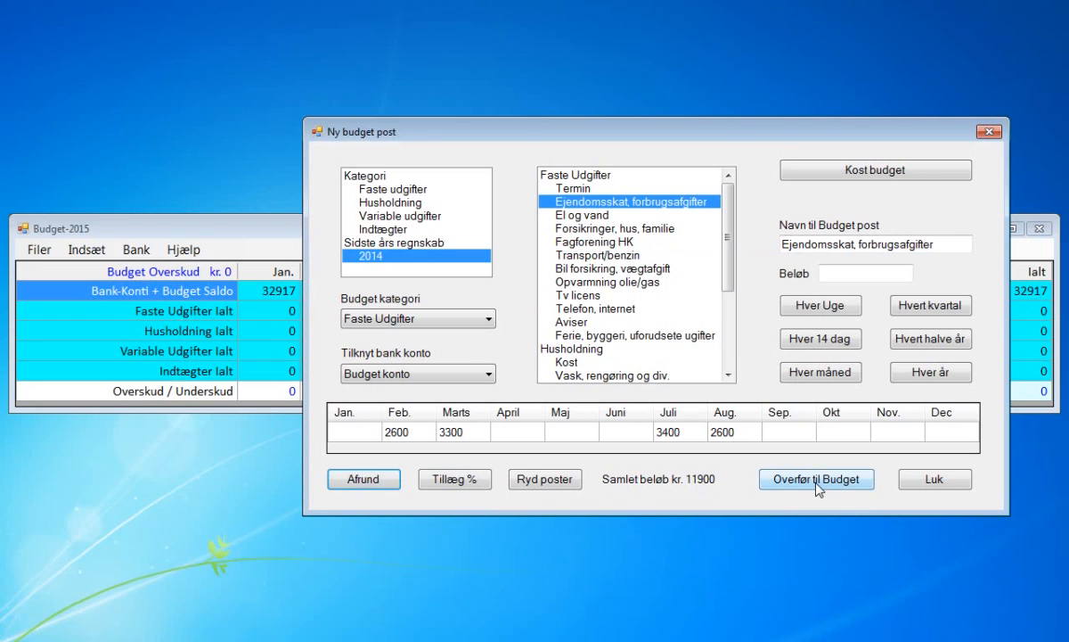
Load the 2014 Transport/benzin post, clear its monthly amounts, and distribute a yearly amount of 21000 over the months.
click(626, 258)
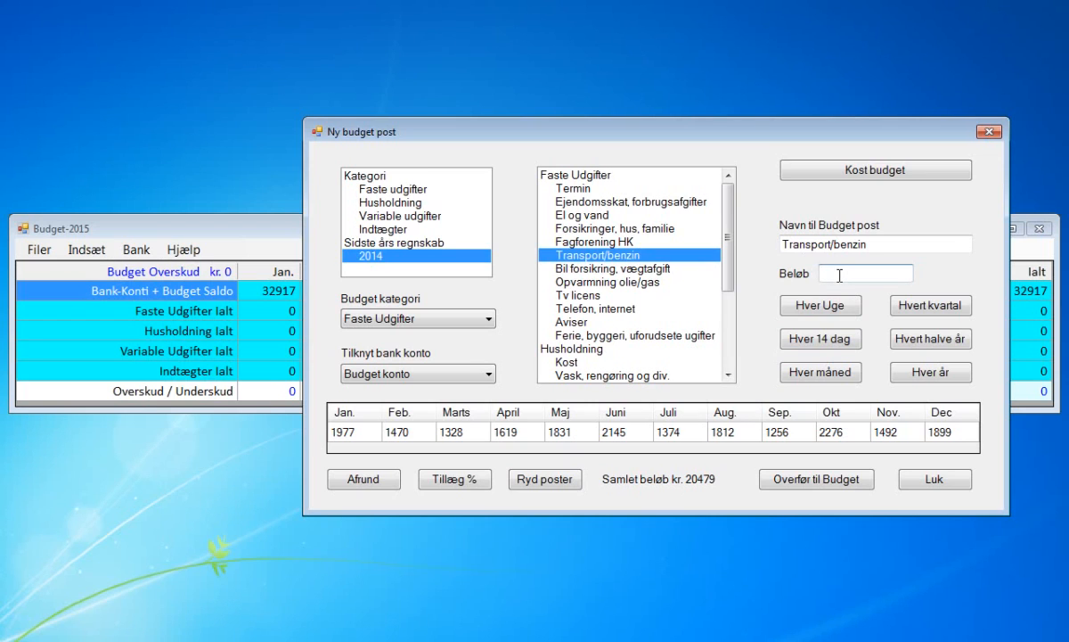
text(21000)
click(566, 484)
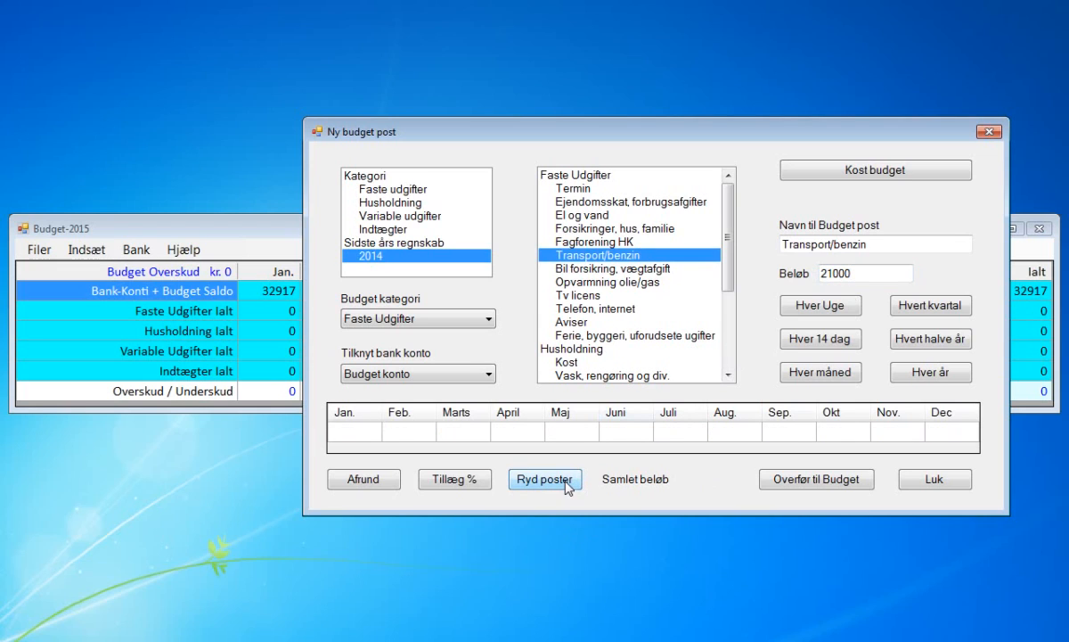
click(909, 374)
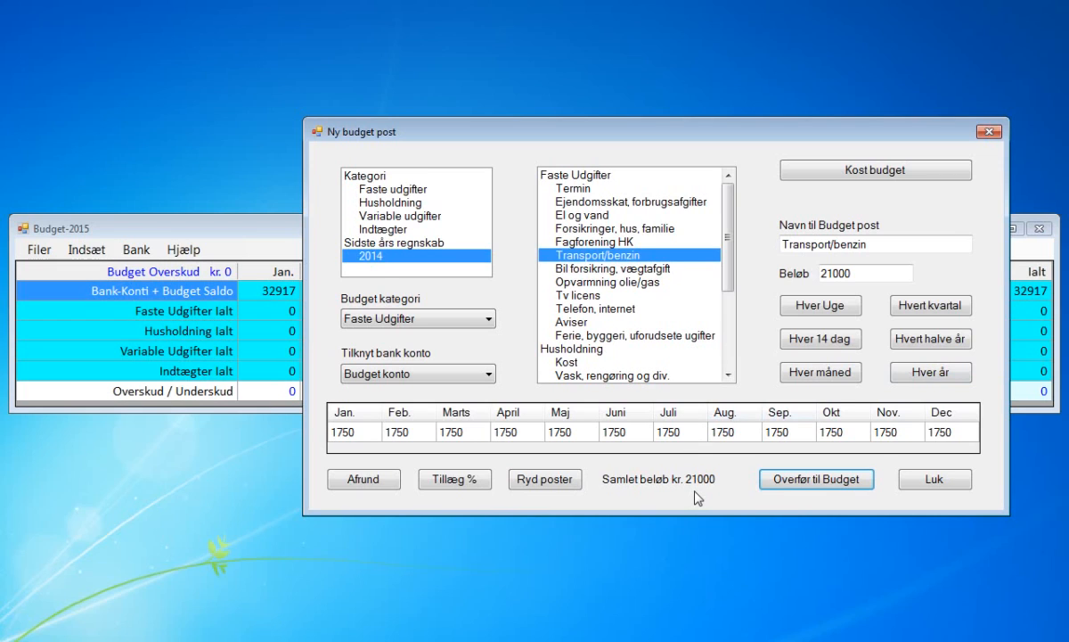
click(855, 272)
key(BackSpace)
key(BackSpace)
key(BackSpace)
key(BackSpace)
key(BackSpace)
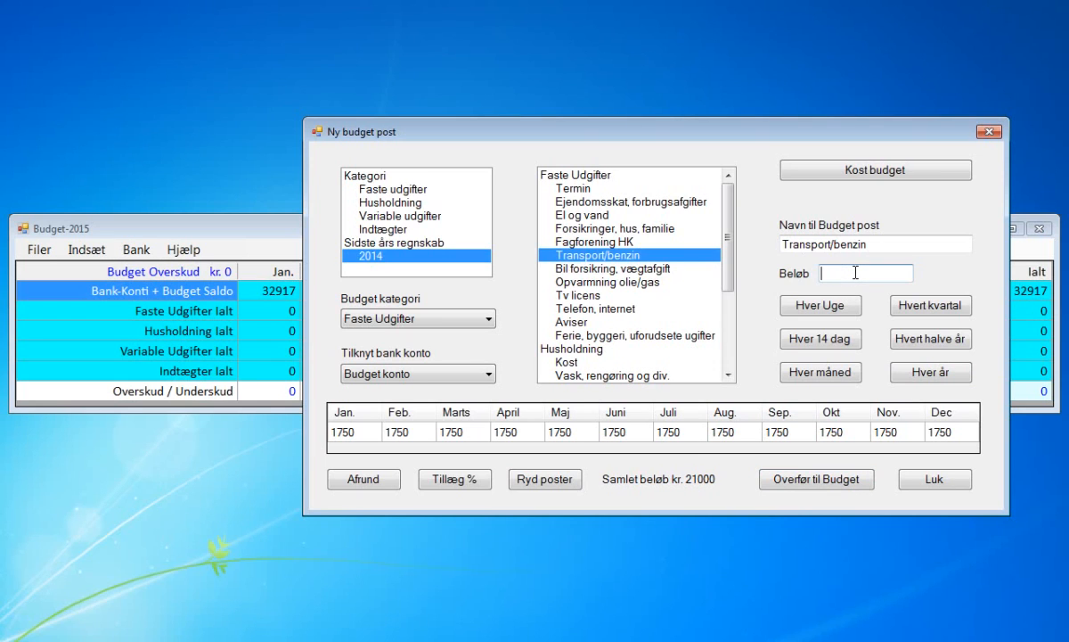
click(817, 382)
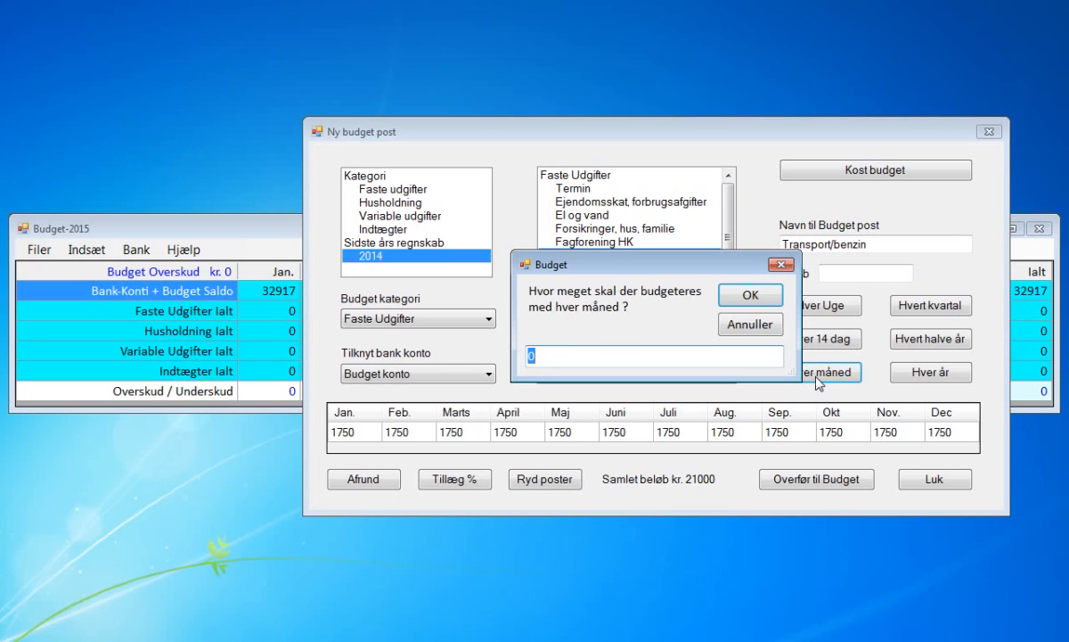
key(Escape)
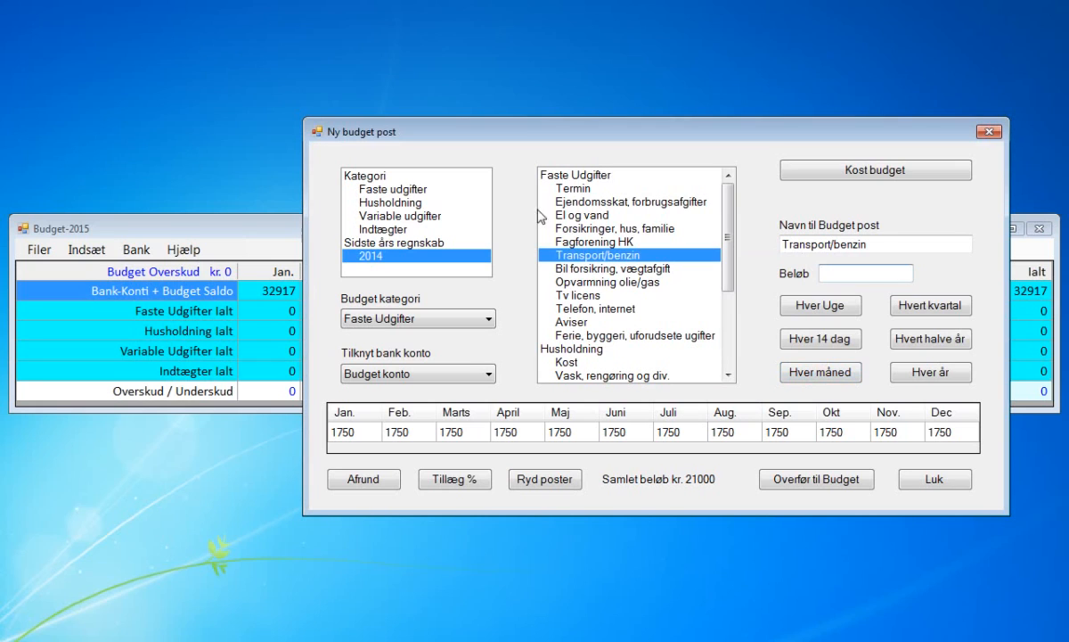
Look through the 2014 monthly amounts of the fixed-expense posts from Bil forsikring, vægtafgift down to Aviser.
click(571, 269)
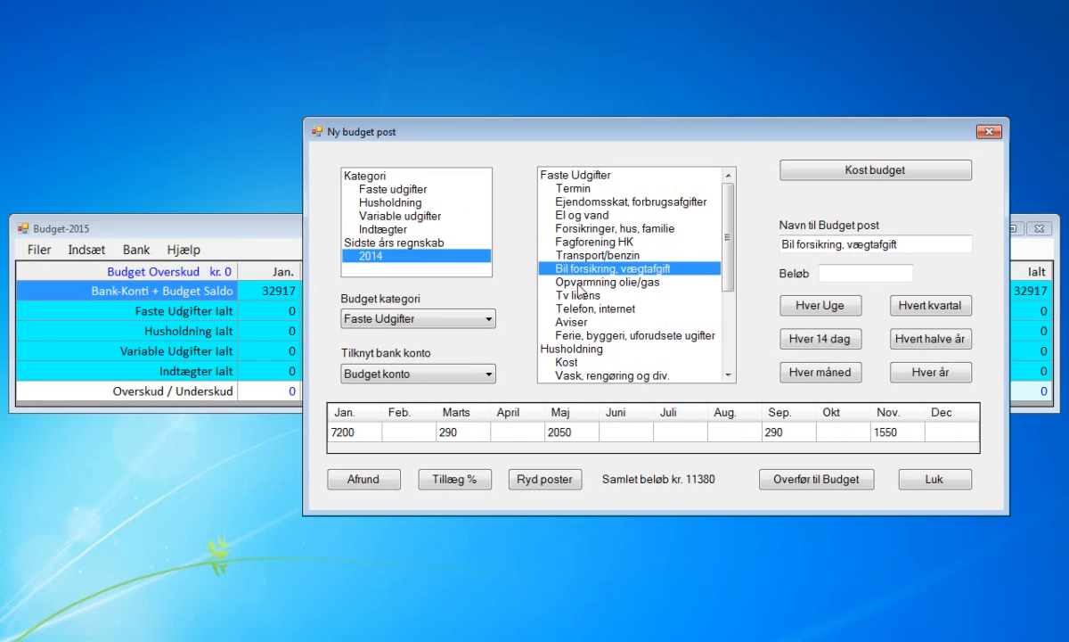
click(573, 282)
click(577, 297)
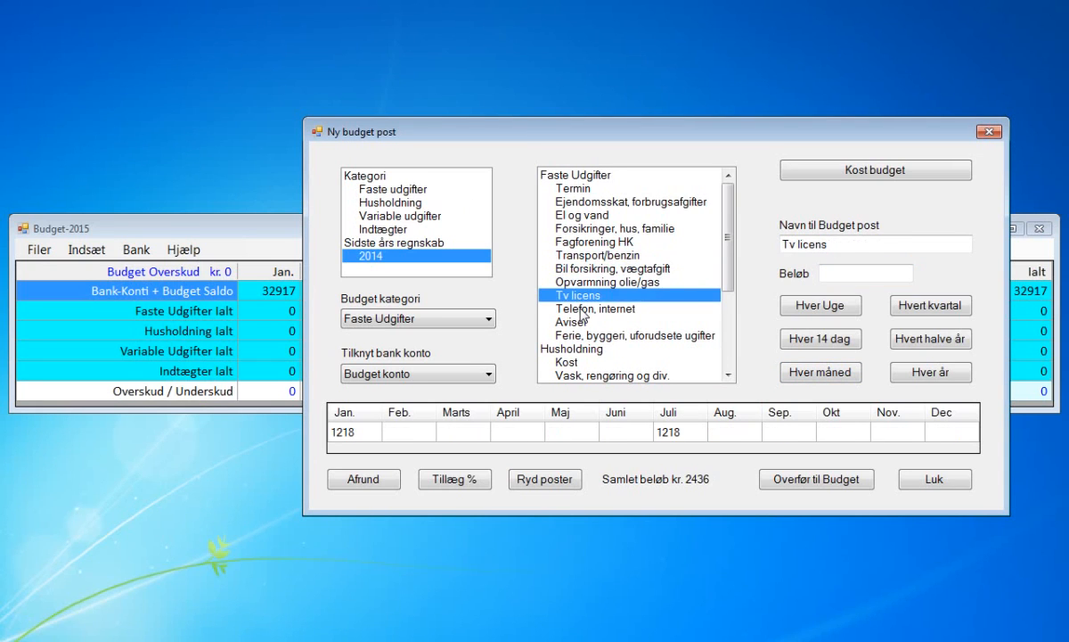
click(578, 309)
click(578, 322)
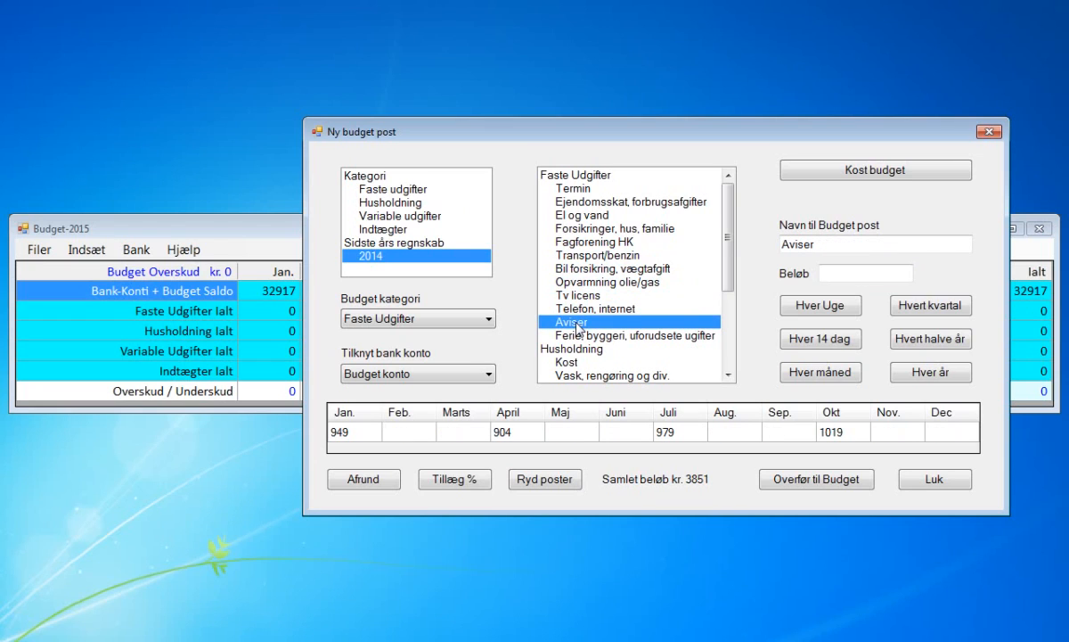